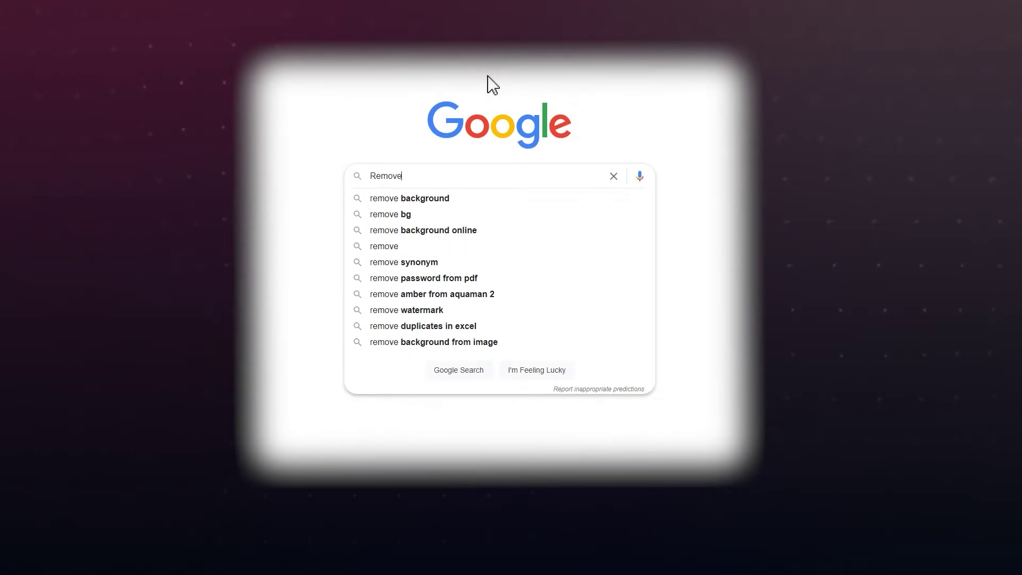
# Step: Search Google for 'Remove Background' and pick the 'remove background online' suggestion
pyautogui.write('Background')
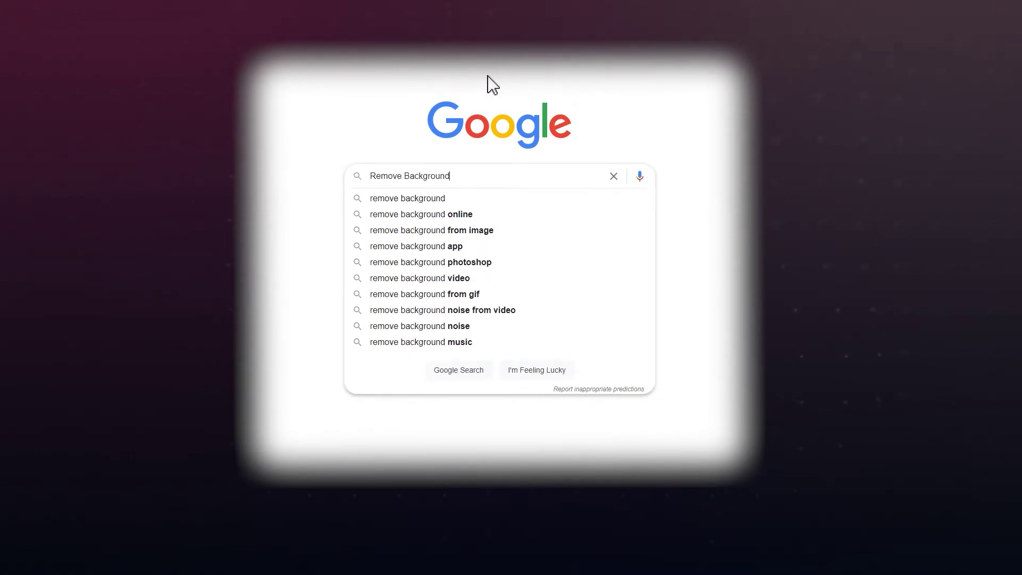
pyautogui.press('Down')
pyautogui.press('Down')
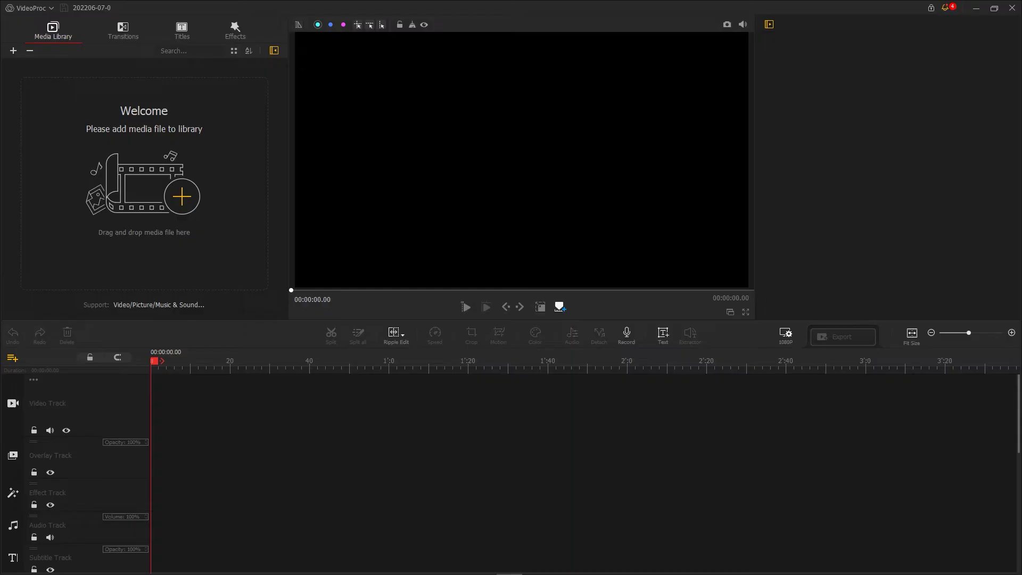
# Step: Import the lakeside running video into the Media Library and drop it onto the Video Track
pyautogui.moveTo(892, 165); pyautogui.dragTo(266, 214)
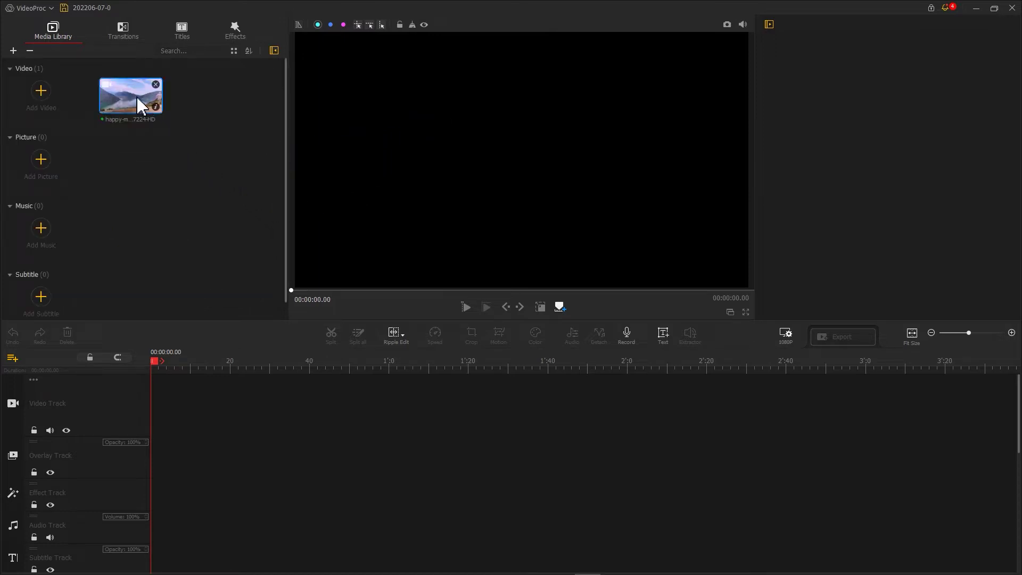
pyautogui.moveTo(140, 103); pyautogui.dragTo(165, 394)
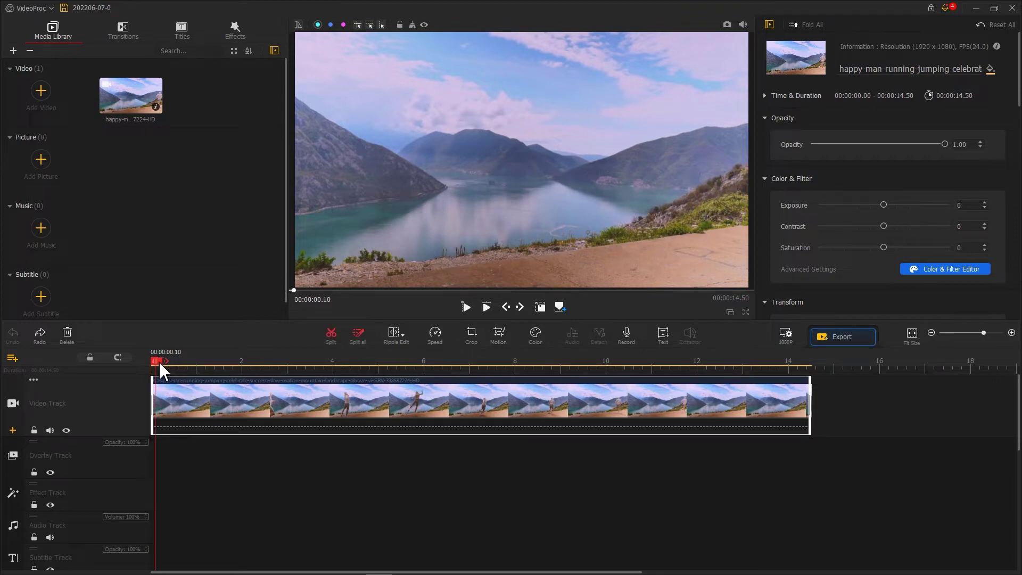
# Step: Add a marker at 00:00:03.53 and save a snapshot of the runner at that frame
pyautogui.moveTo(271, 370); pyautogui.dragTo(314, 369)
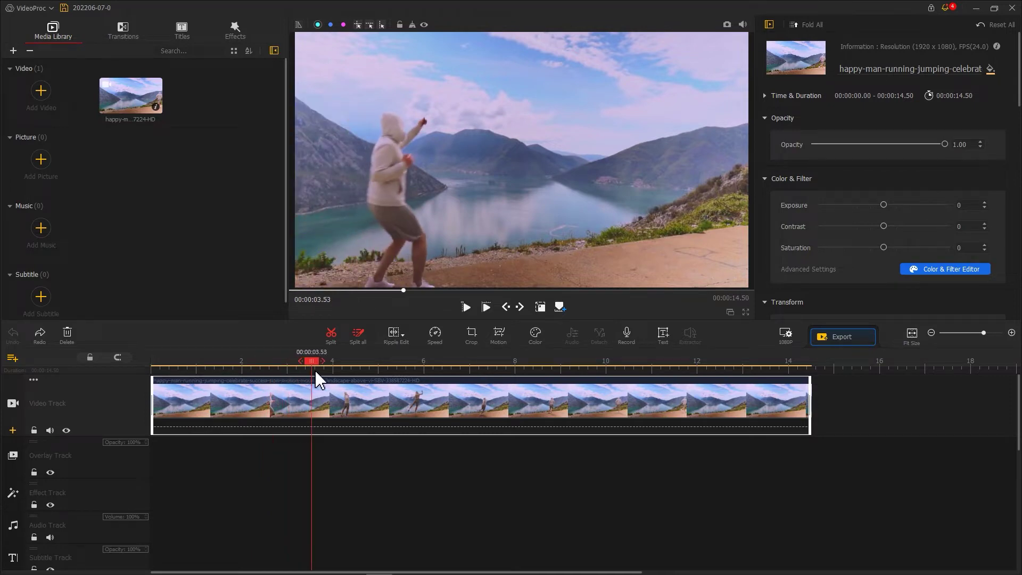
pyautogui.hotkey('shift', 'm')
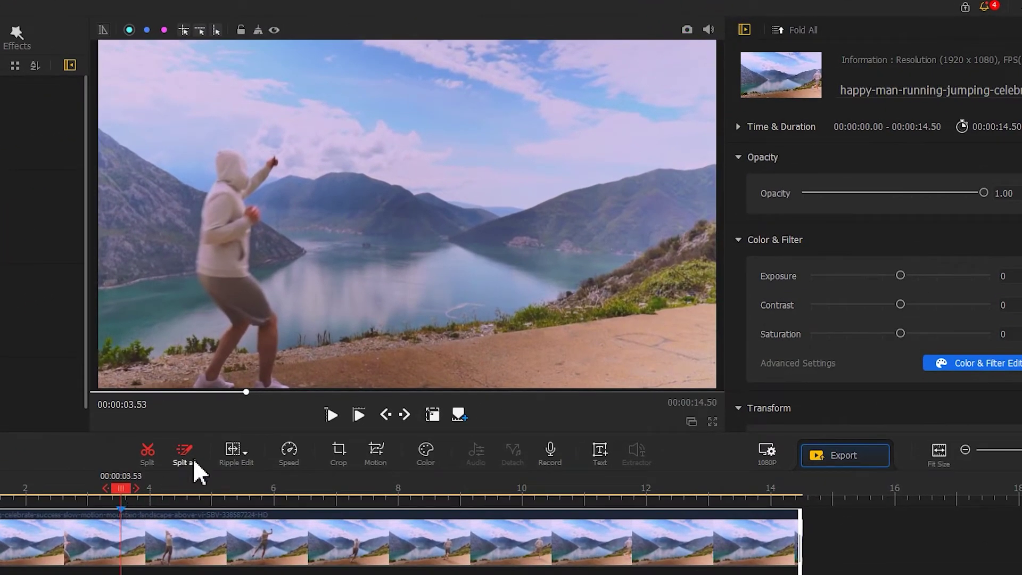
pyautogui.click(687, 31)
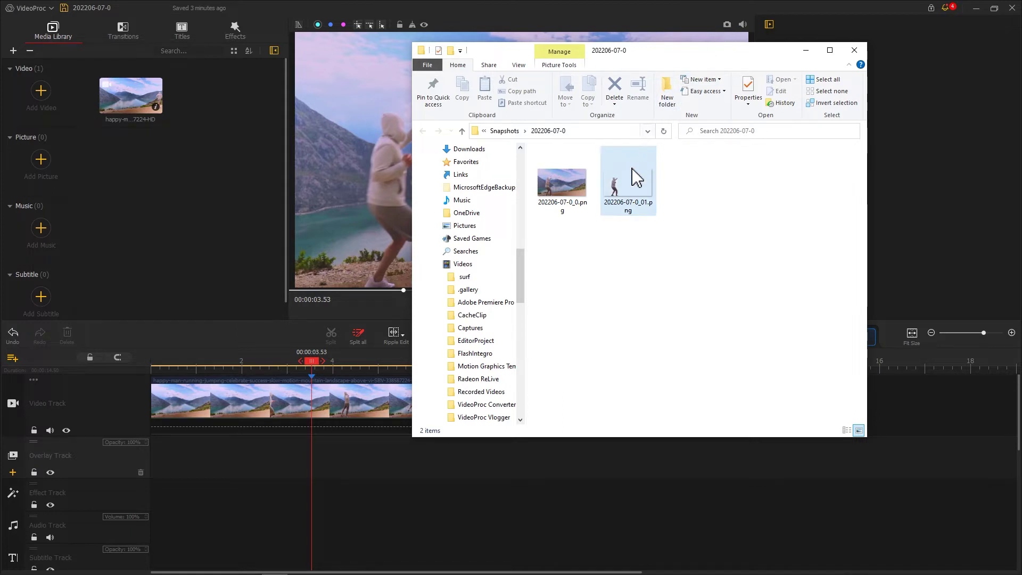
# Step: Add cut-out 202206-07-0_01 to the overlay track at full frame width, ending at the 3.53 s marker
pyautogui.moveTo(229, 144); pyautogui.dragTo(210, 143)
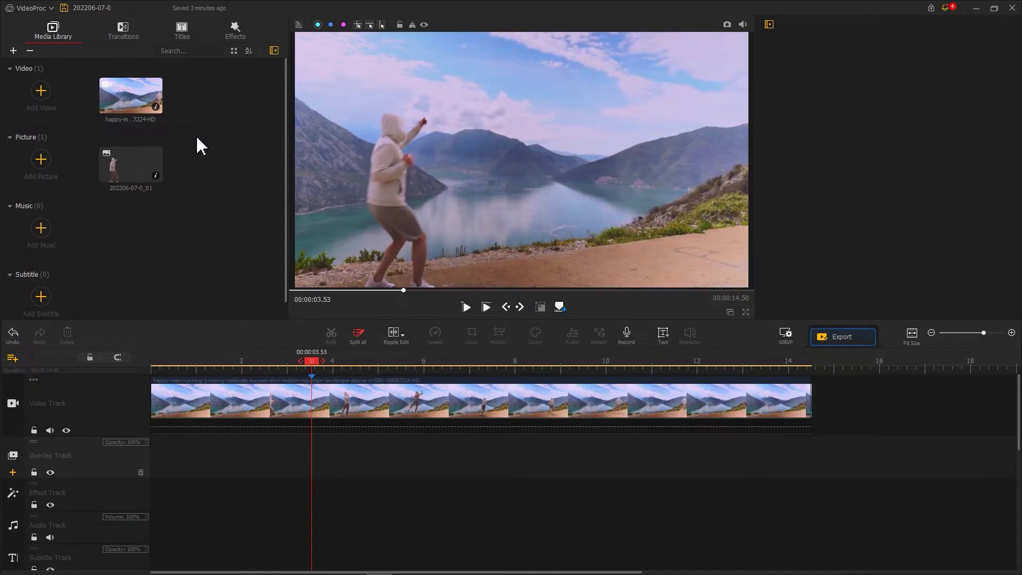
pyautogui.moveTo(150, 167); pyautogui.dragTo(155, 447)
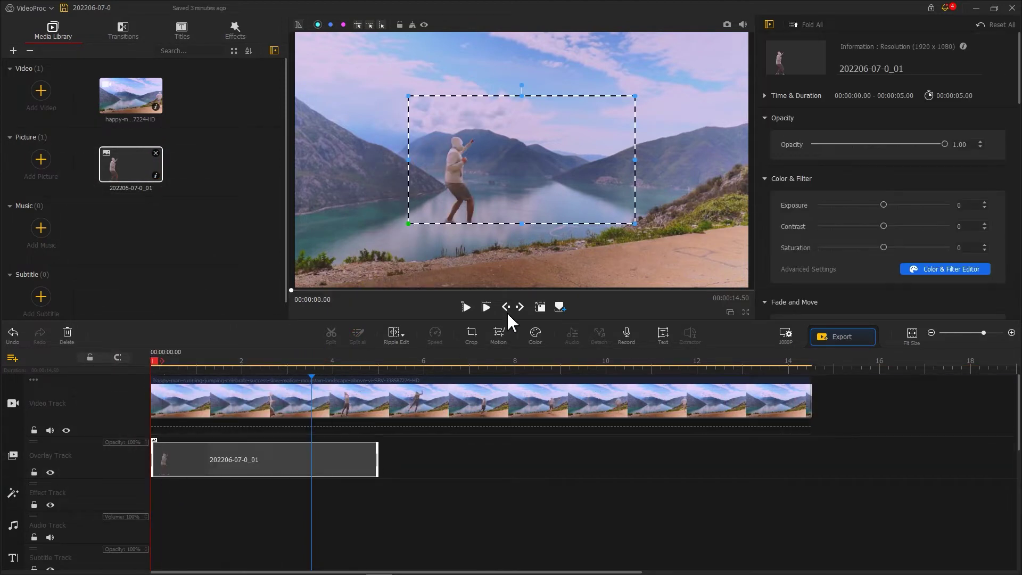
pyautogui.scroll(-10, 958, 187)
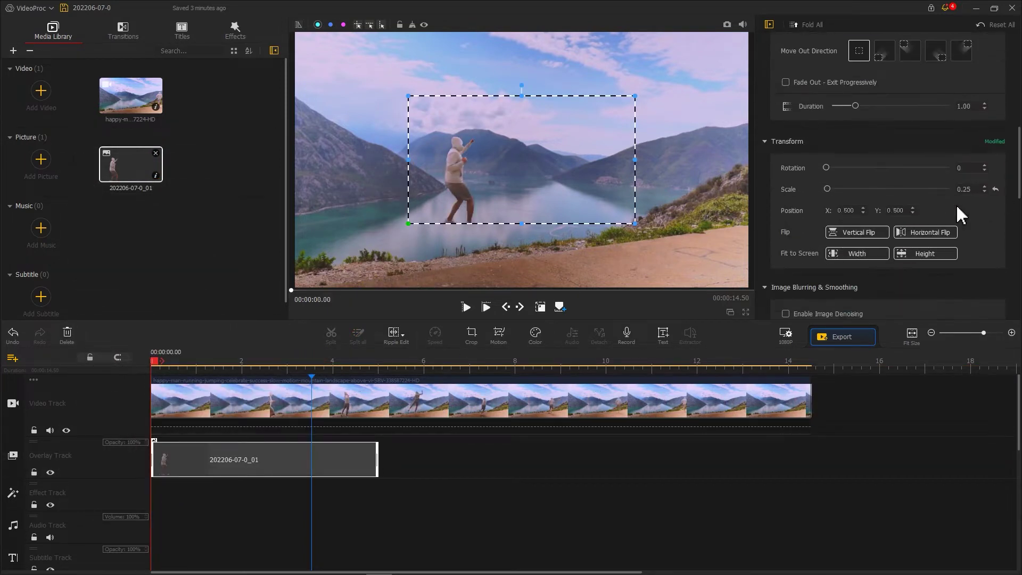
pyautogui.click(876, 259)
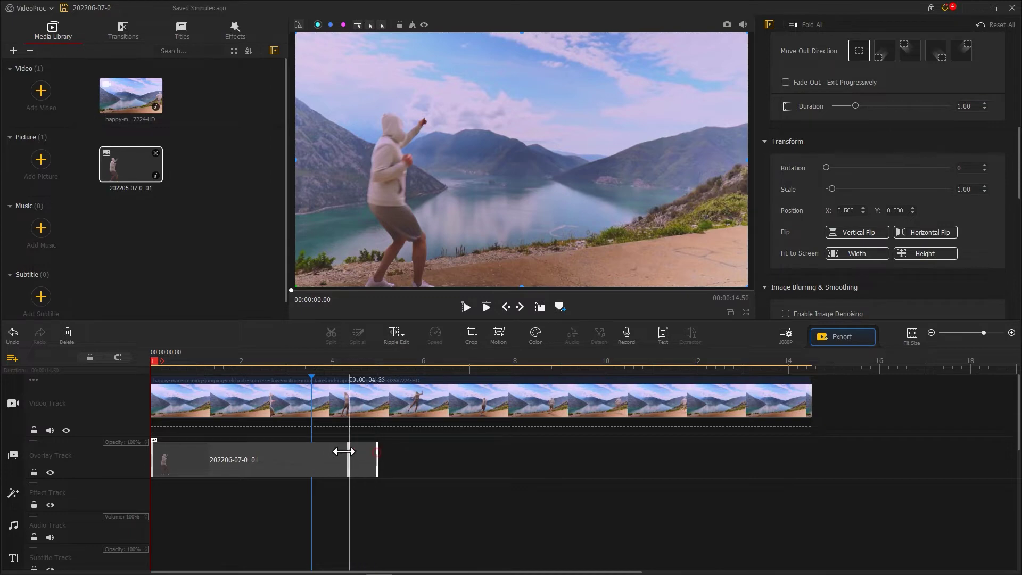
pyautogui.moveTo(310, 451); pyautogui.dragTo(311, 450)
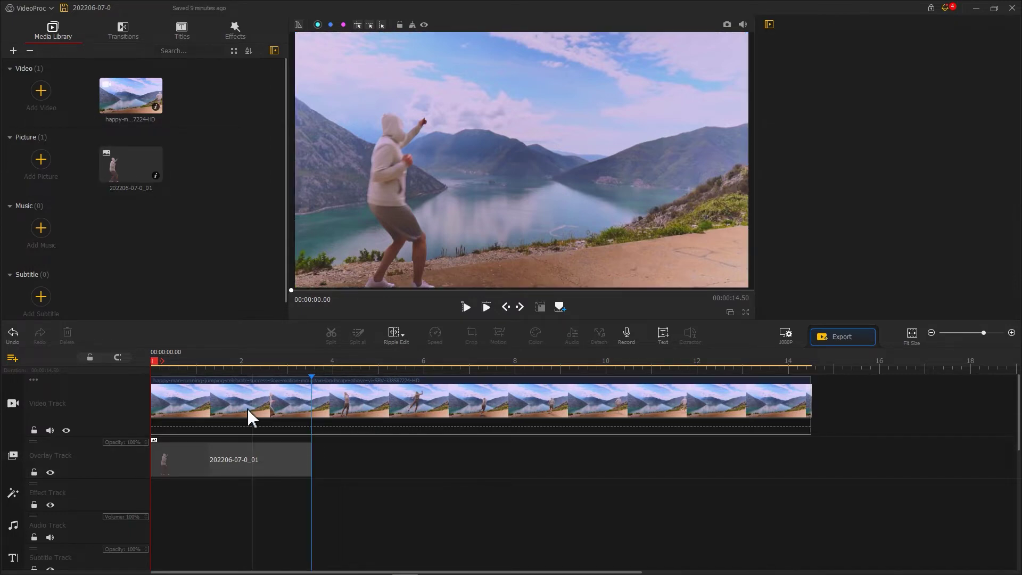
pyautogui.moveTo(291, 362); pyautogui.dragTo(379, 370)
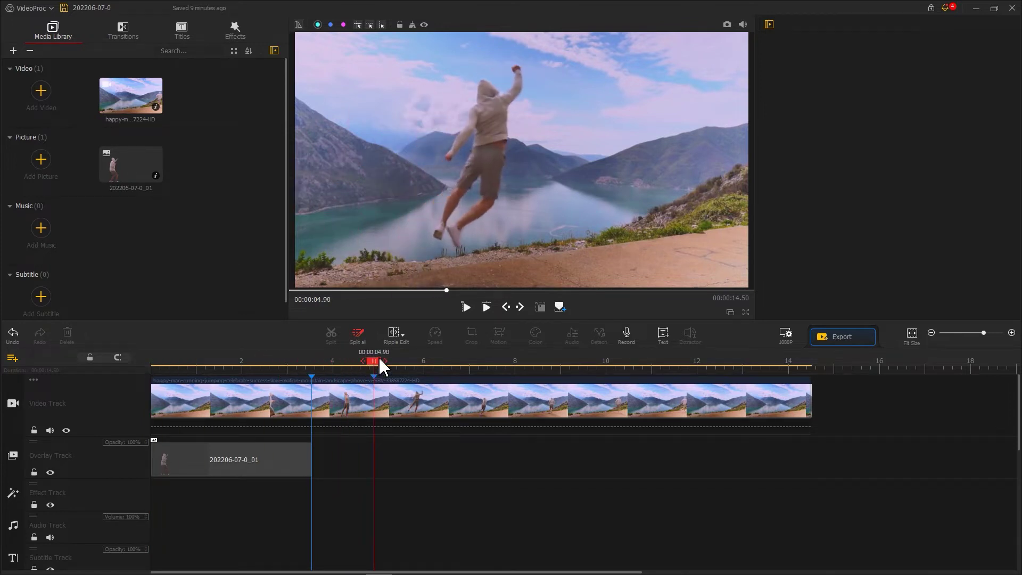
pyautogui.click(728, 26)
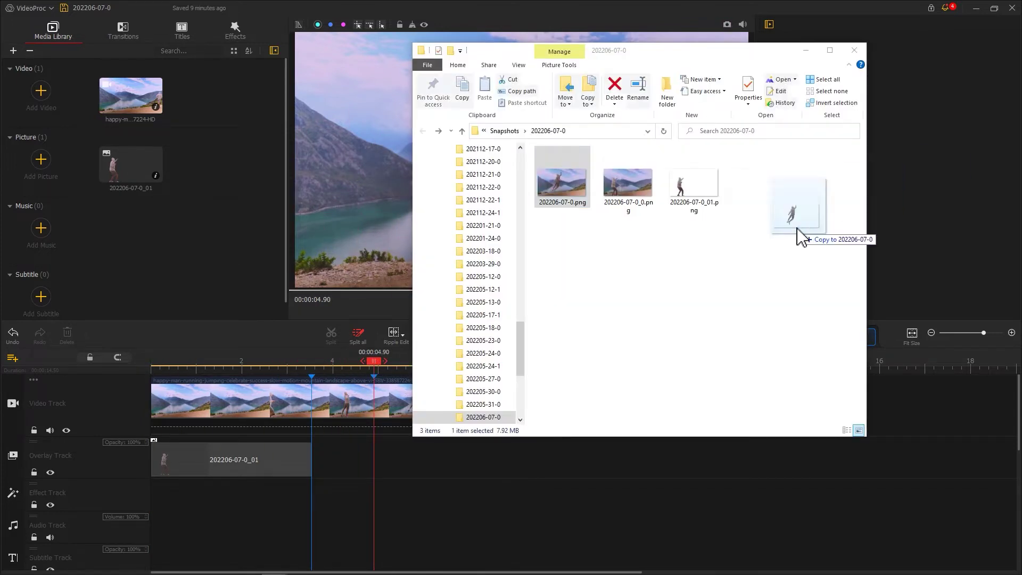
pyautogui.moveTo(799, 237); pyautogui.dragTo(207, 189)
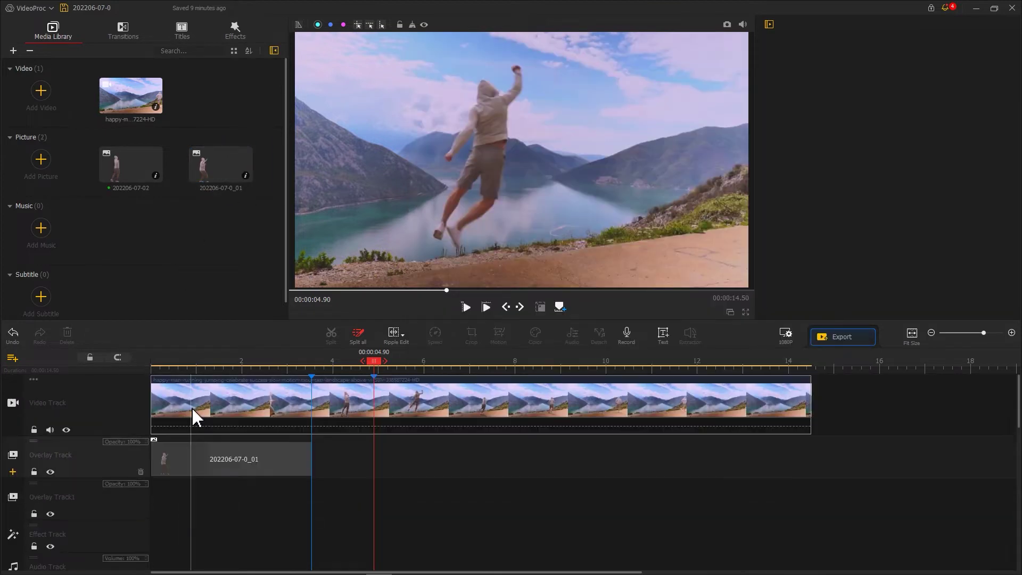
pyautogui.moveTo(132, 168); pyautogui.dragTo(141, 514)
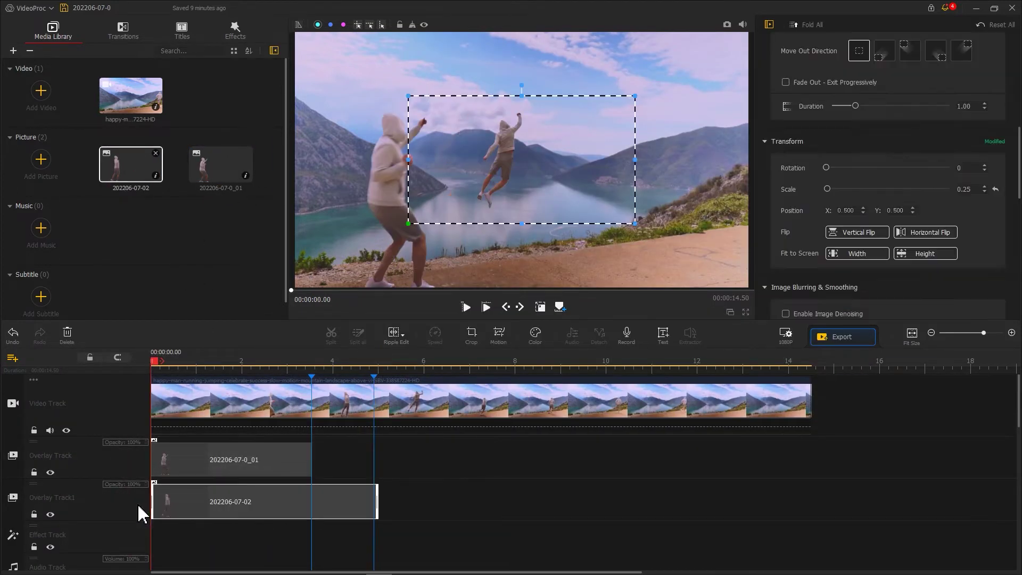
pyautogui.click(833, 256)
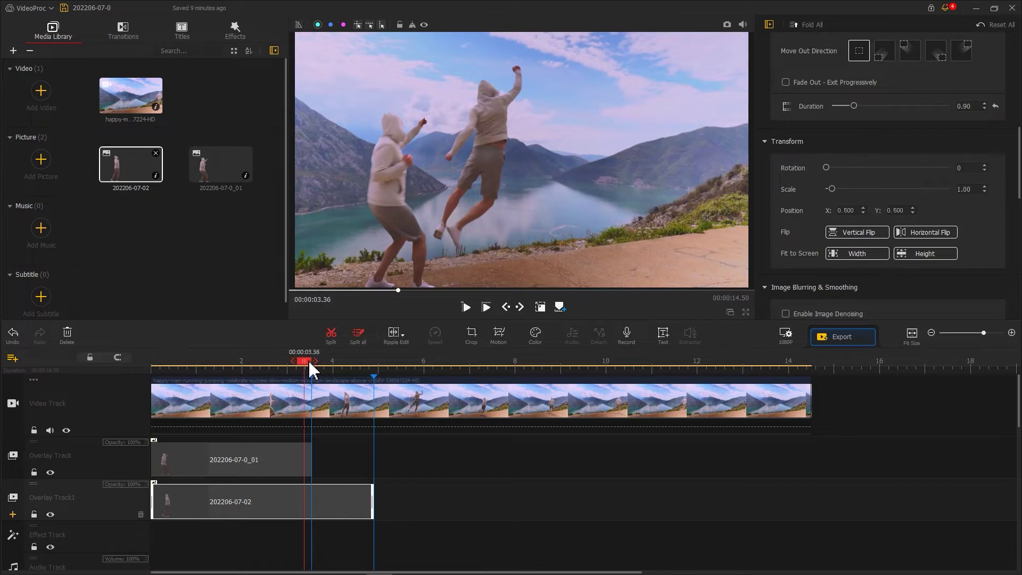
pyautogui.moveTo(310, 369); pyautogui.dragTo(445, 374)
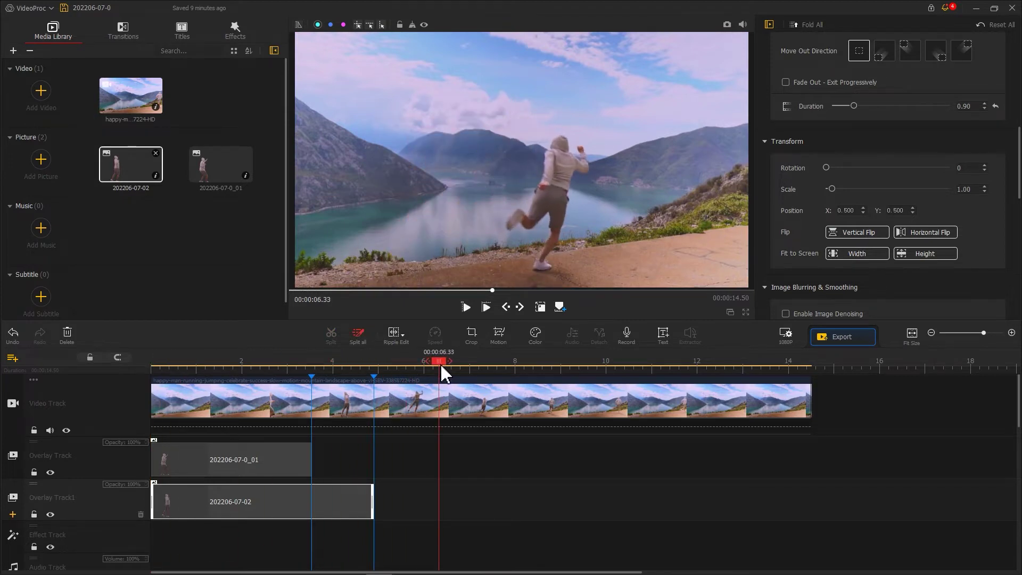
# Step: Snapshot the 6.33 s frame and add cut-out 202206-07-0_12 on Overlay Track2, ending at 6.33 s
pyautogui.click(727, 25)
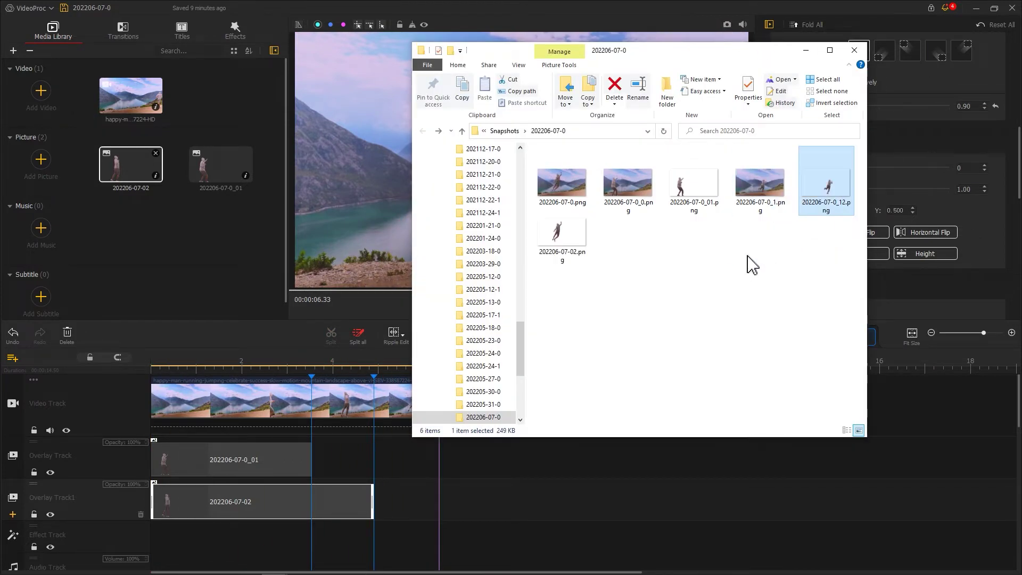
pyautogui.click(217, 224)
pyautogui.moveTo(131, 164); pyautogui.dragTo(74, 494)
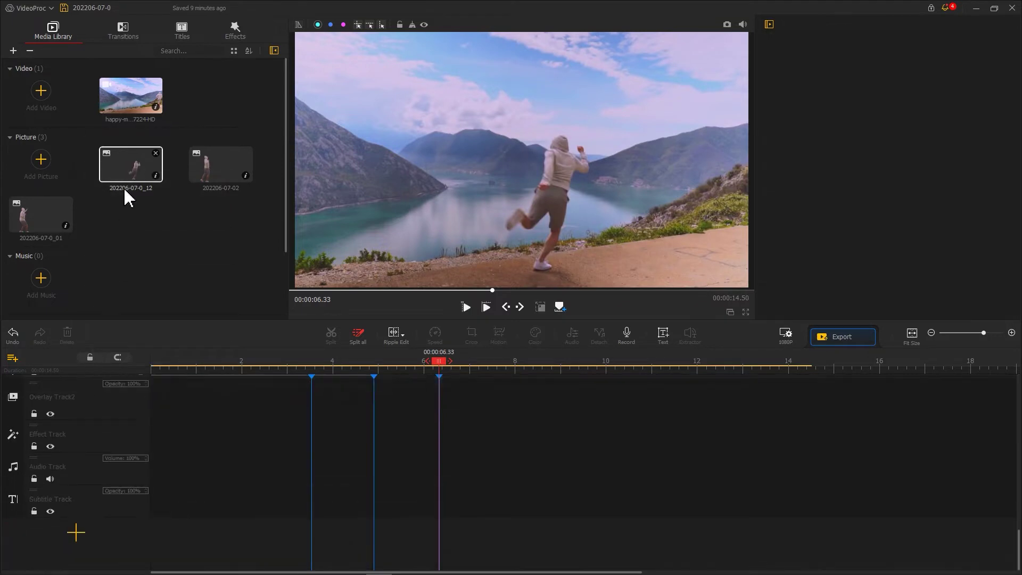
pyautogui.moveTo(125, 199); pyautogui.dragTo(183, 438)
pyautogui.moveTo(375, 465); pyautogui.dragTo(437, 465)
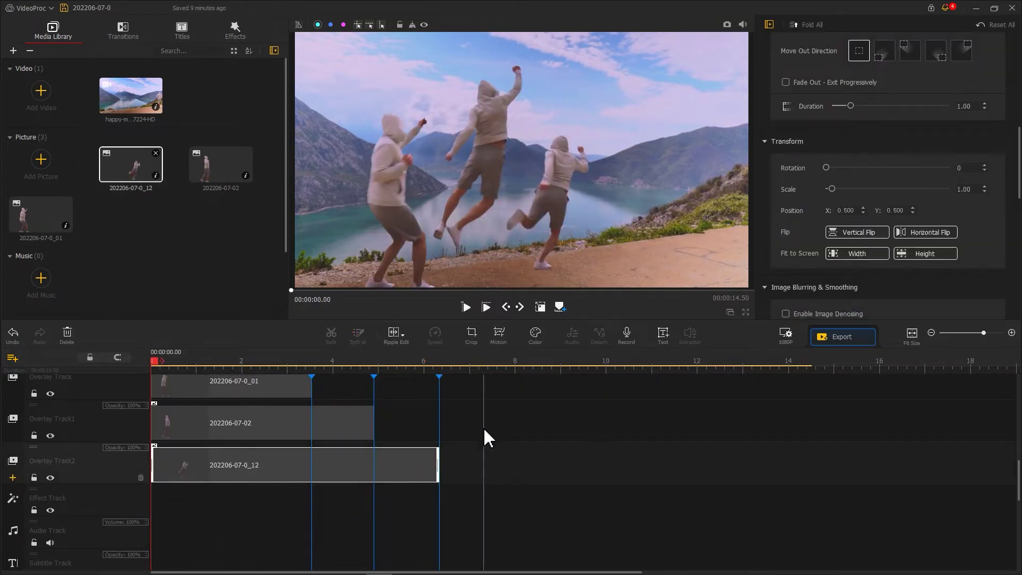
pyautogui.scroll(2, 447, 432)
# Step: Snapshot the 8.30 s frame and add 202206-07-0_07 on Overlay Track3, lasting until 8.23 s
pyautogui.moveTo(154, 366); pyautogui.dragTo(531, 365)
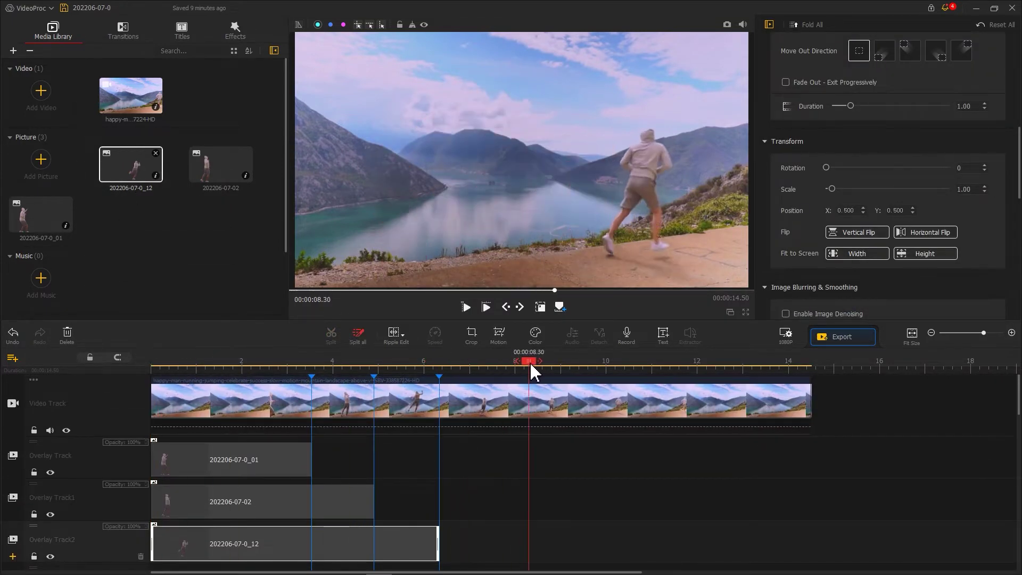
pyautogui.click(727, 25)
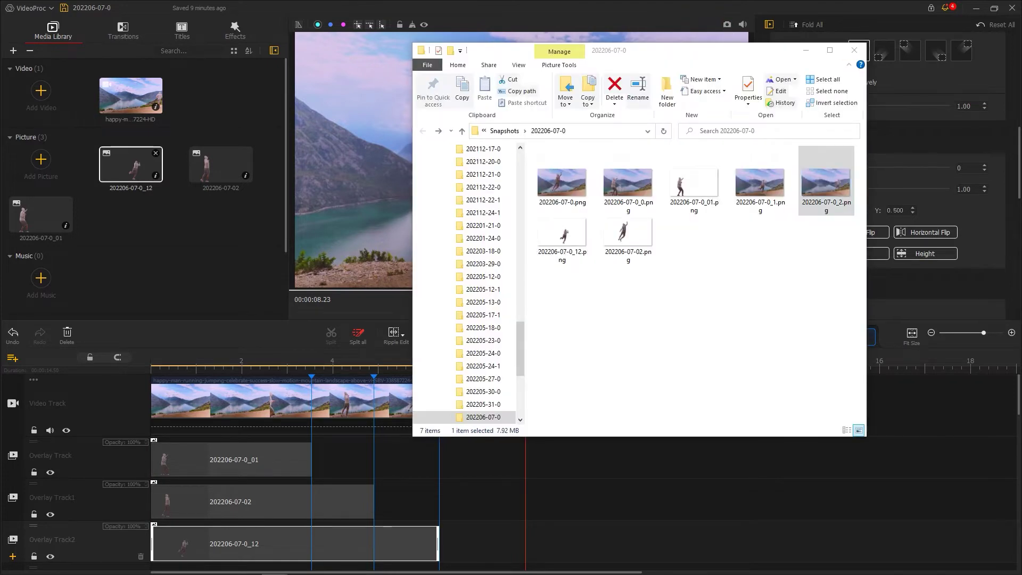
pyautogui.moveTo(726, 262); pyautogui.dragTo(210, 221)
pyautogui.scroll(-4, 254, 422)
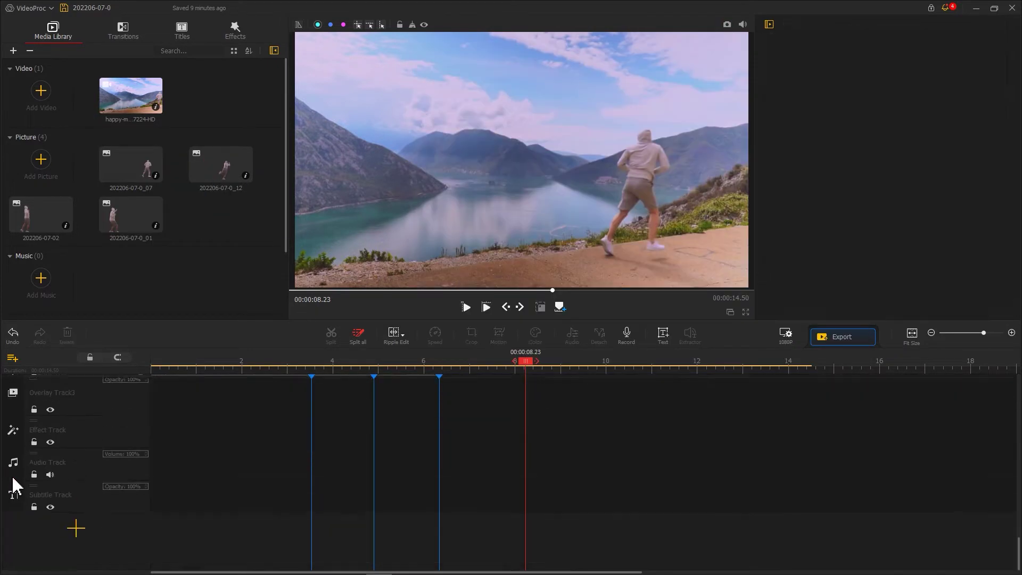
pyautogui.scroll(4, 14, 485)
pyautogui.moveTo(143, 167); pyautogui.dragTo(270, 525)
pyautogui.moveTo(376, 519); pyautogui.dragTo(521, 488)
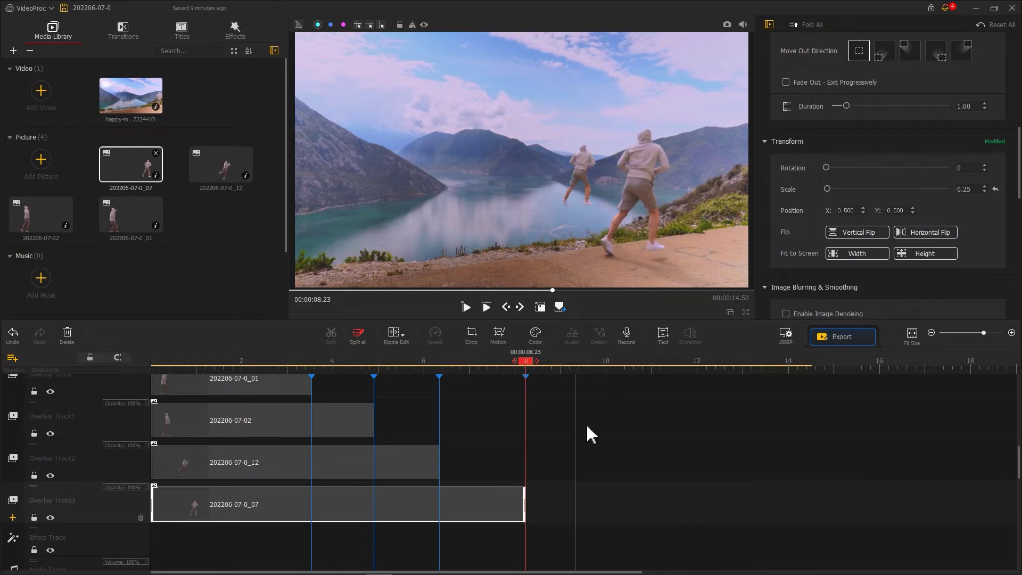
pyautogui.moveTo(525, 362); pyautogui.dragTo(133, 397)
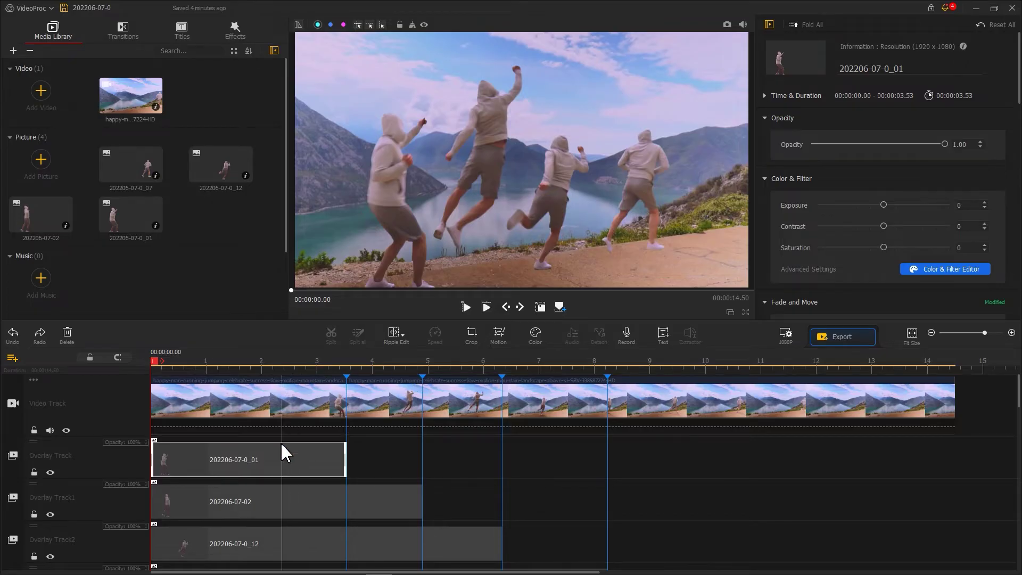
pyautogui.moveTo(282, 445); pyautogui.dragTo(953, 465)
pyautogui.moveTo(336, 491); pyautogui.dragTo(583, 501)
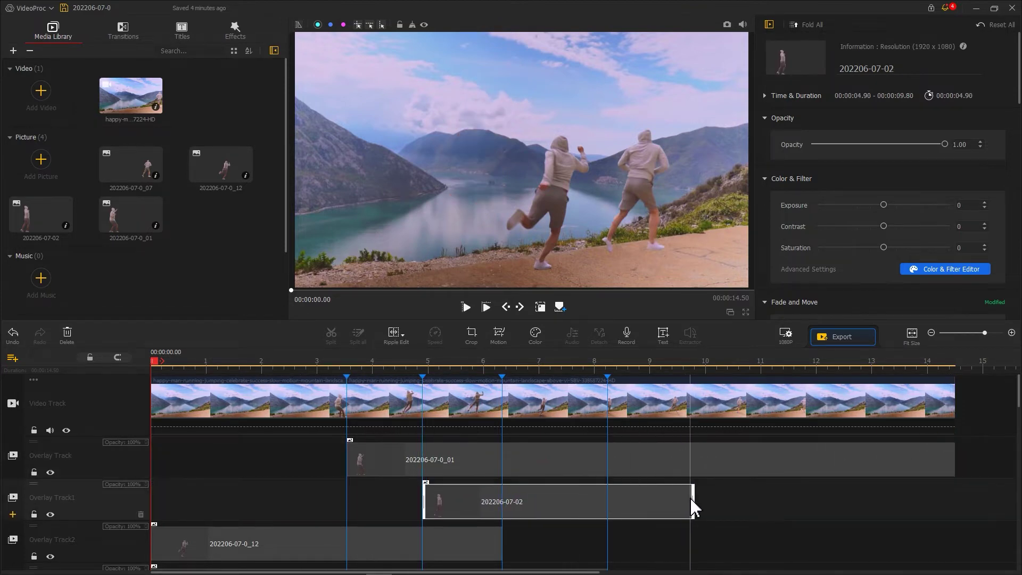
pyautogui.moveTo(693, 498); pyautogui.dragTo(953, 490)
pyautogui.scroll(-3, 822, 474)
# Step: Shift 202206-07-0_12 to its marker and 202206-07-0_07 to 8.23 s, deleting the overhang past 14.50 s
pyautogui.moveTo(328, 456); pyautogui.dragTo(684, 461)
pyautogui.moveTo(852, 459); pyautogui.dragTo(949, 460)
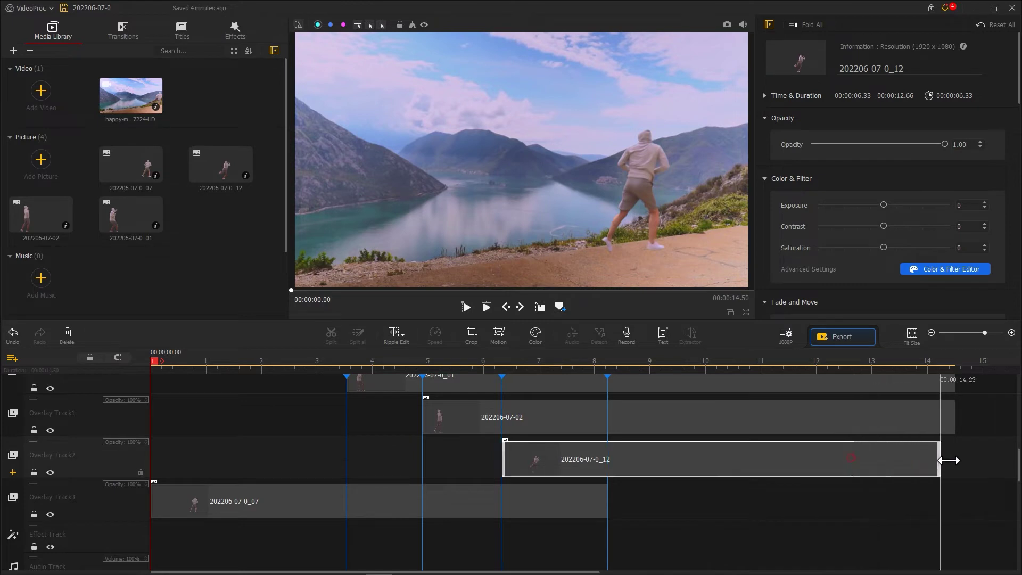
pyautogui.moveTo(307, 489); pyautogui.dragTo(744, 498)
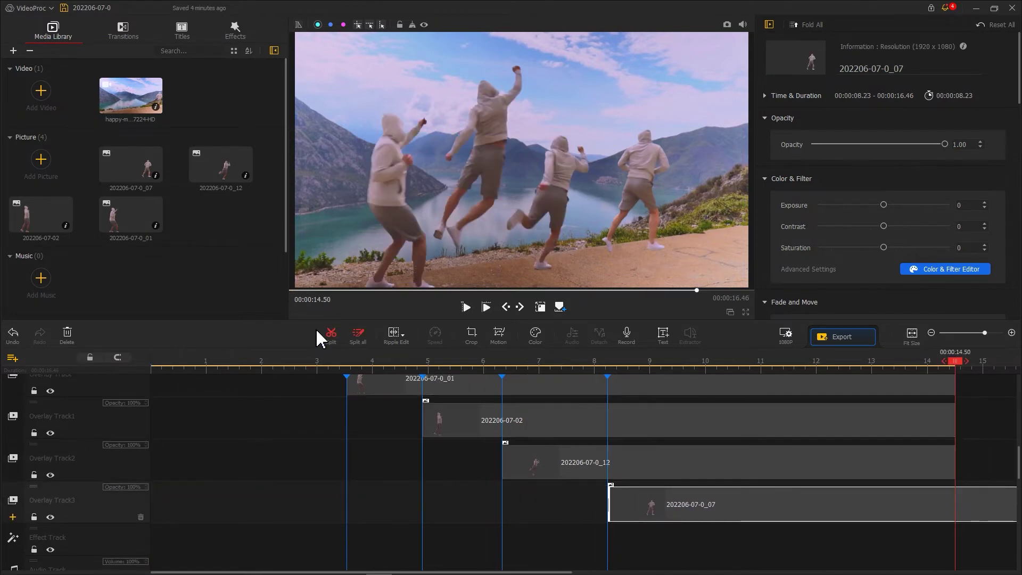
pyautogui.rightClick(978, 500)
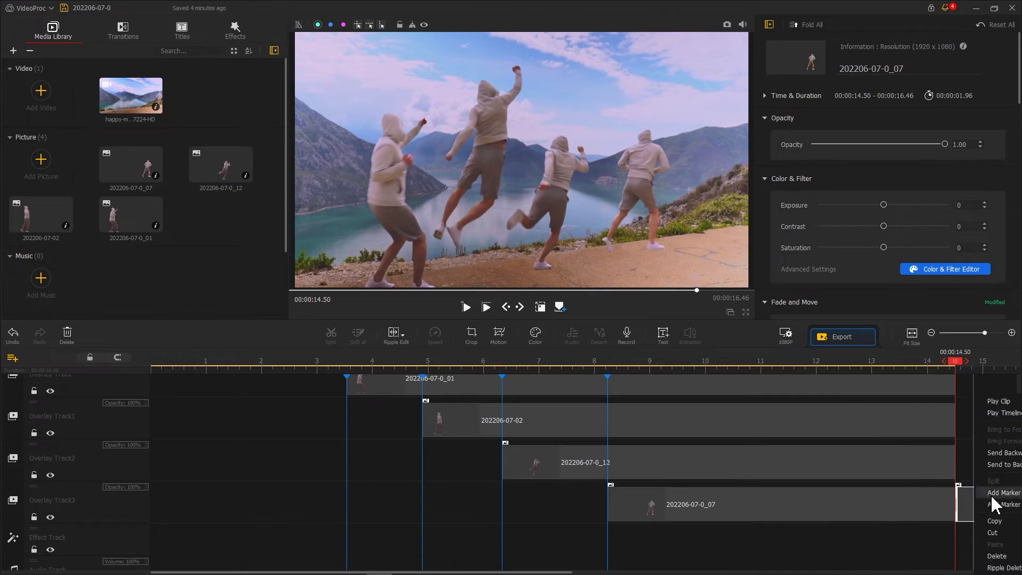
pyautogui.click(996, 556)
pyautogui.scroll(3, 874, 484)
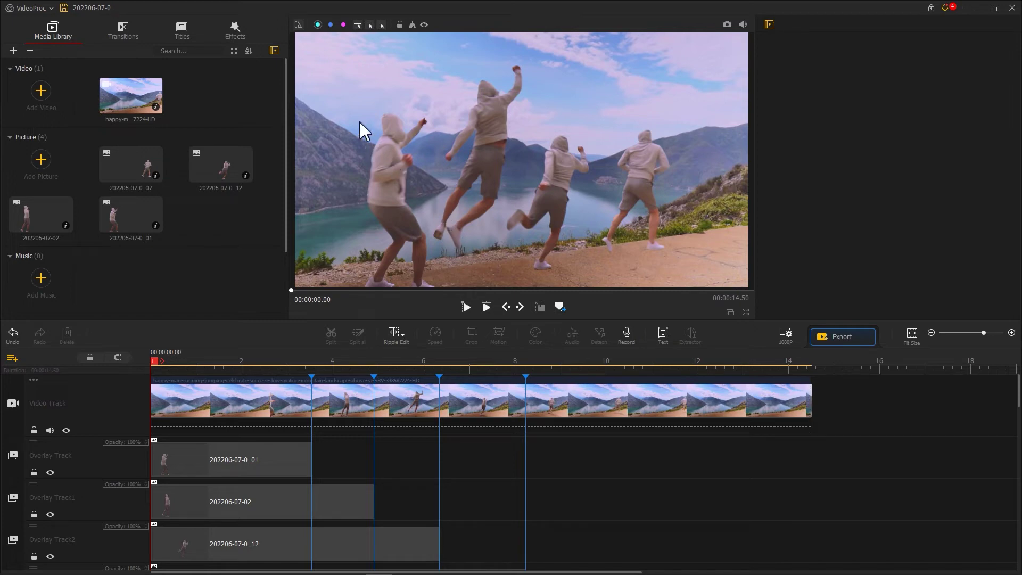
# Step: Add Glitch and Rag effects to the Effect Track, trimming Rag to 00:00:03.30–00:00:03.70, and preview
pyautogui.click(235, 31)
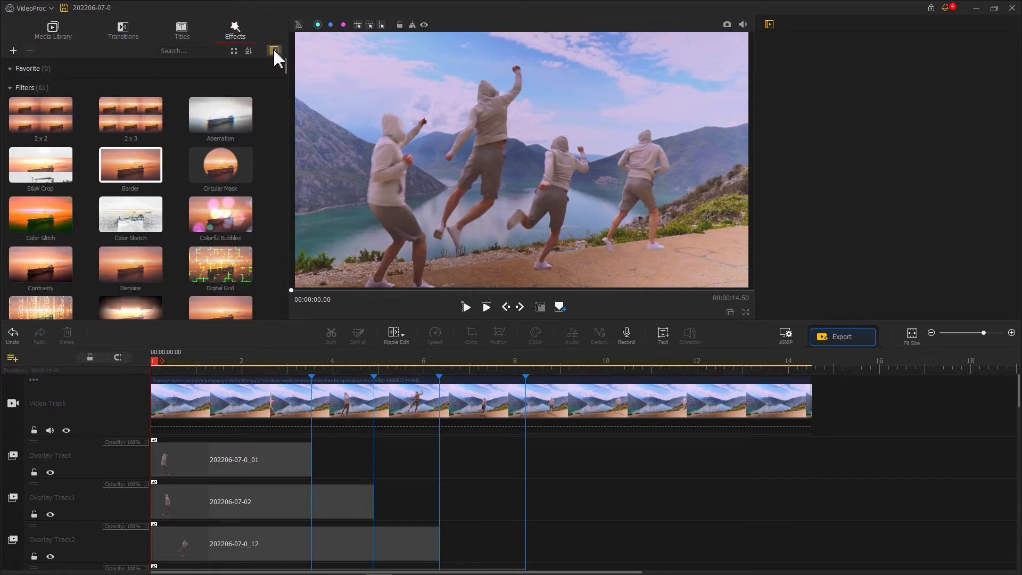
pyautogui.moveTo(286, 69); pyautogui.dragTo(276, 178)
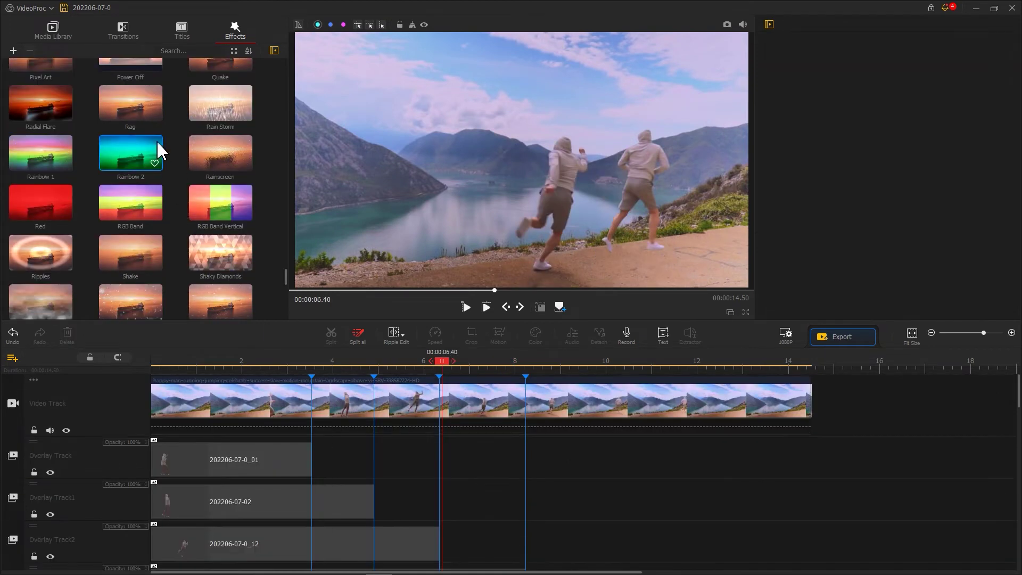
pyautogui.moveTo(158, 148); pyautogui.dragTo(310, 550)
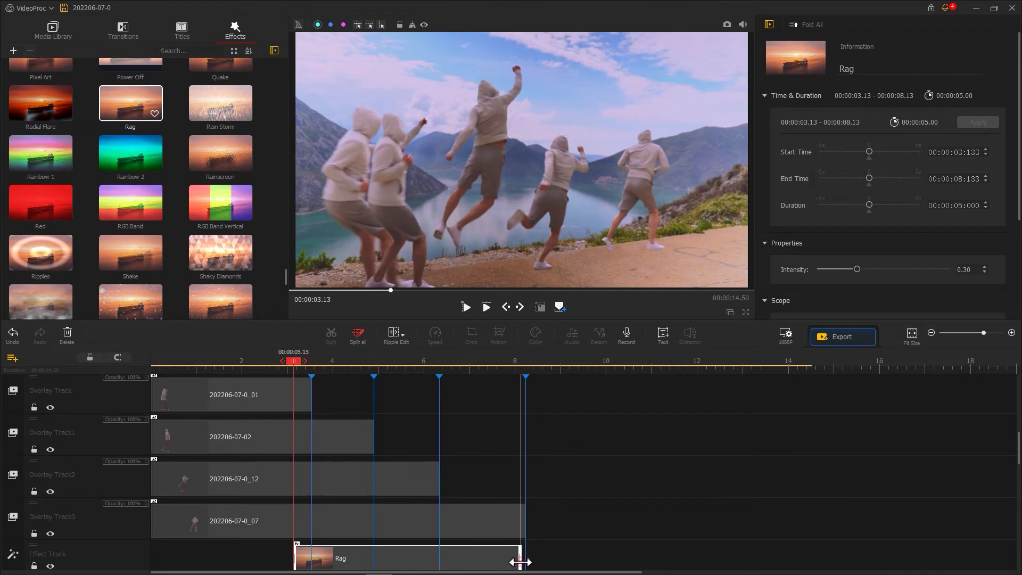
pyautogui.moveTo(520, 562); pyautogui.dragTo(401, 545)
pyautogui.moveTo(318, 527); pyautogui.dragTo(317, 528)
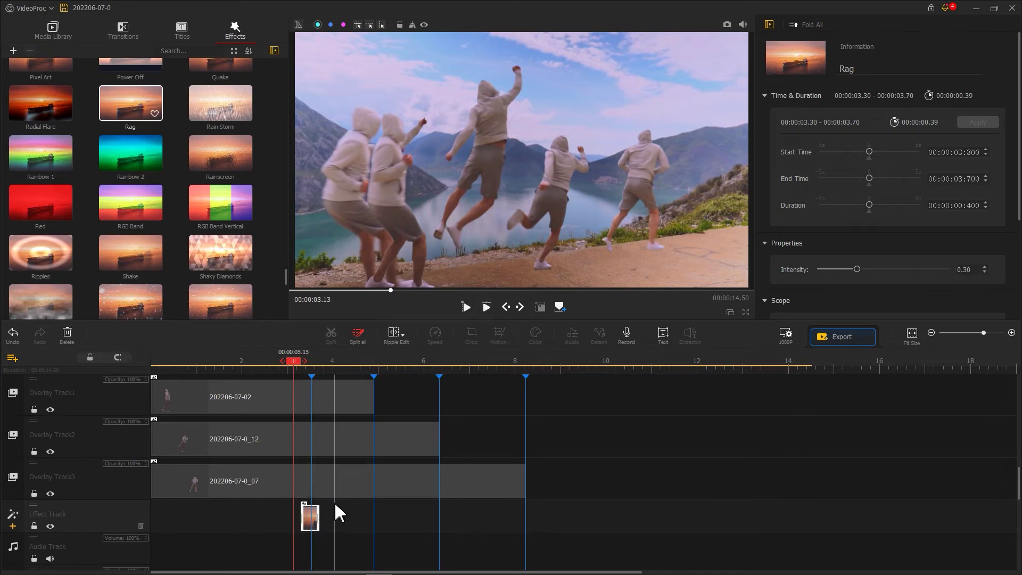
pyautogui.press('space')
pyautogui.press('space')
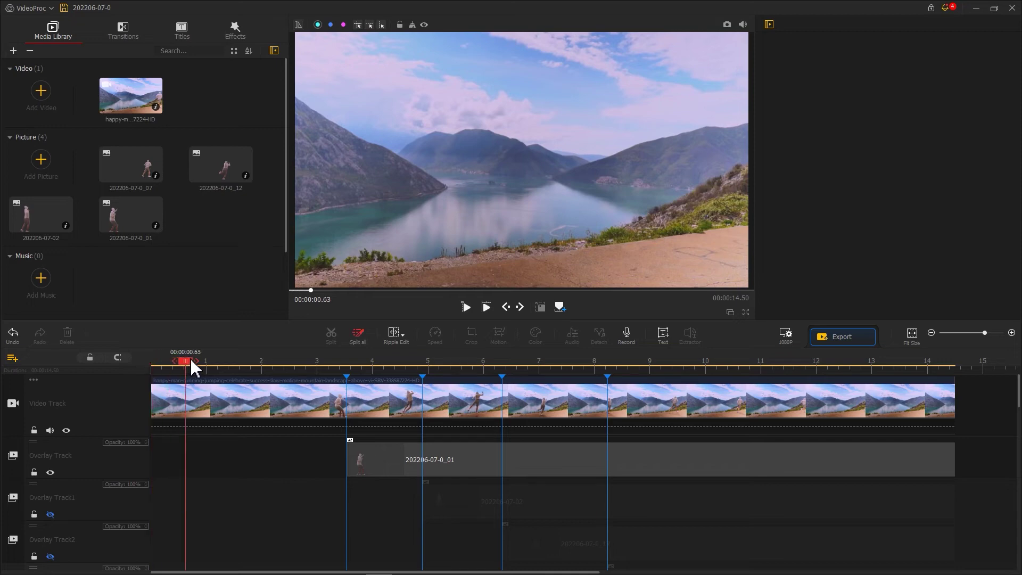
# Step: Split the lakeside video clip at 00:00:03.53, leaving a 10.96 s second piece
pyautogui.moveTo(281, 368); pyautogui.dragTo(354, 368)
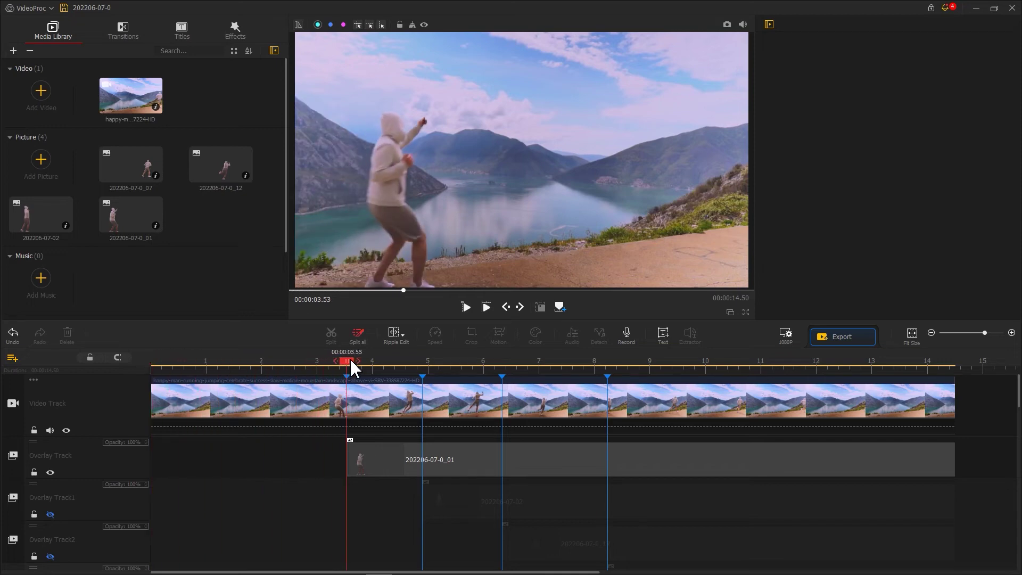
pyautogui.click(347, 405)
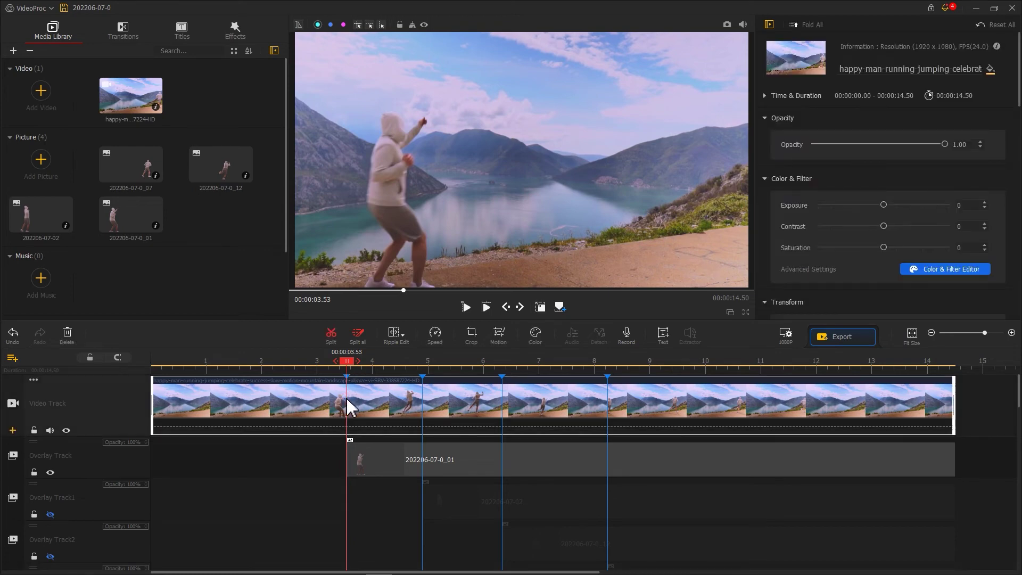
pyautogui.click(330, 336)
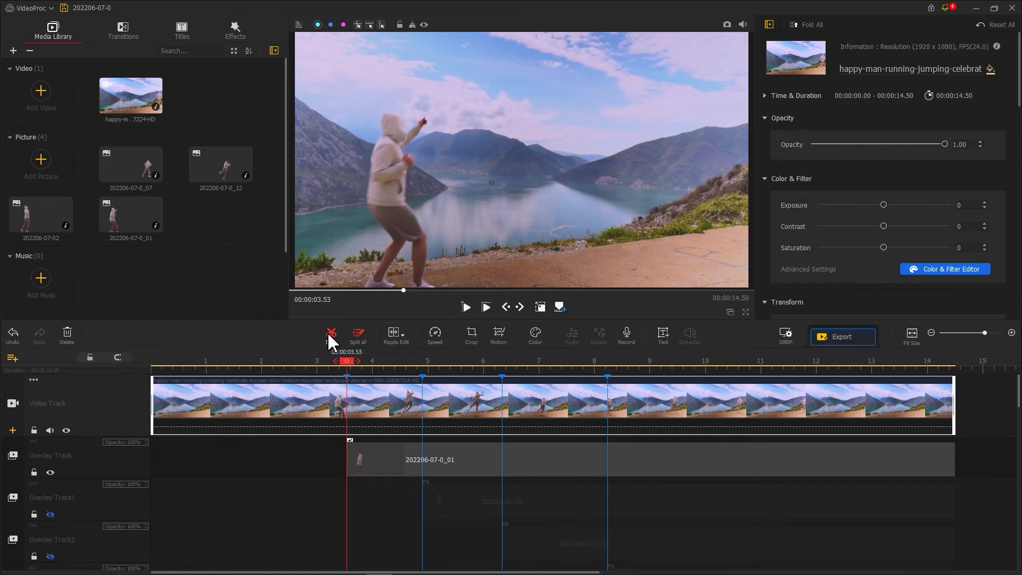
pyautogui.click(331, 335)
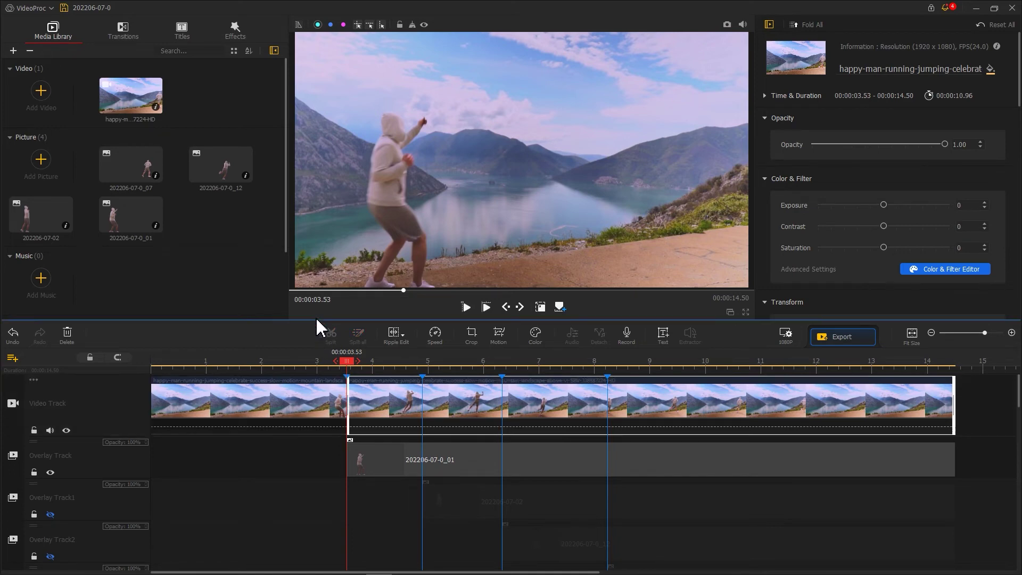
pyautogui.click(125, 32)
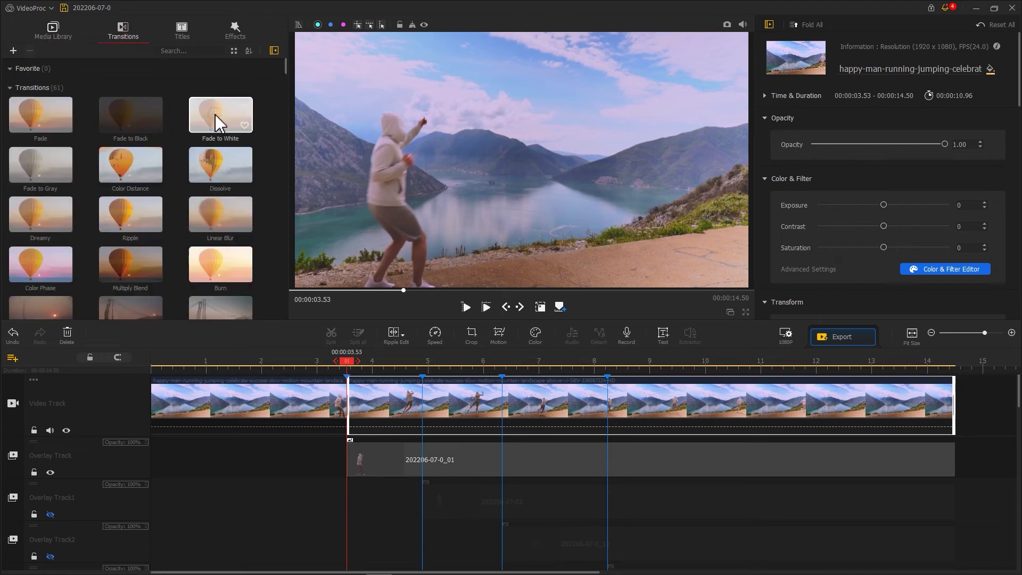
# Step: Place a shortened Fade to White at the split, nudge 202206-07-0_01 to 3.63 s, and preview
pyautogui.moveTo(215, 114); pyautogui.dragTo(340, 390)
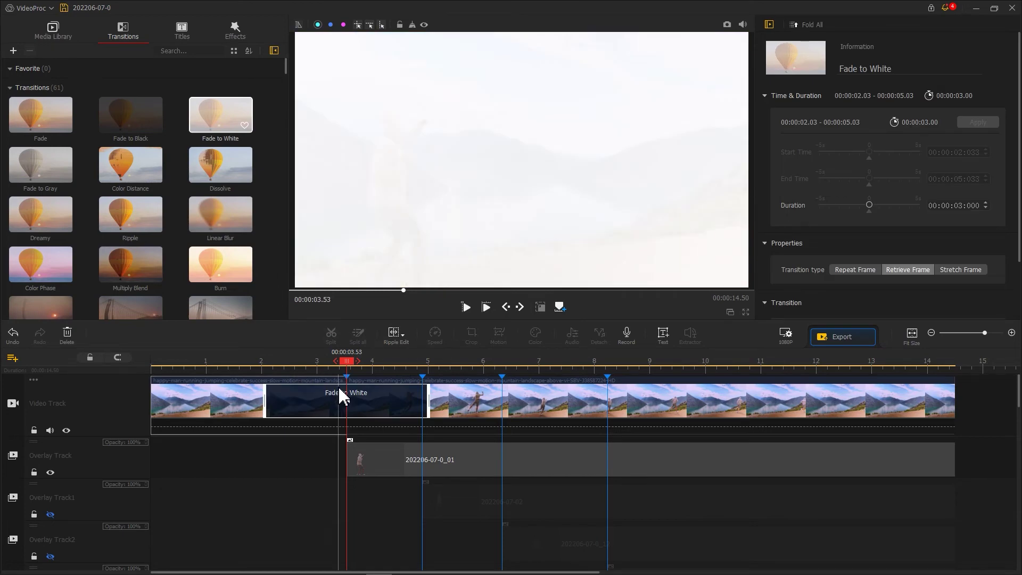
pyautogui.moveTo(264, 400); pyautogui.dragTo(341, 410)
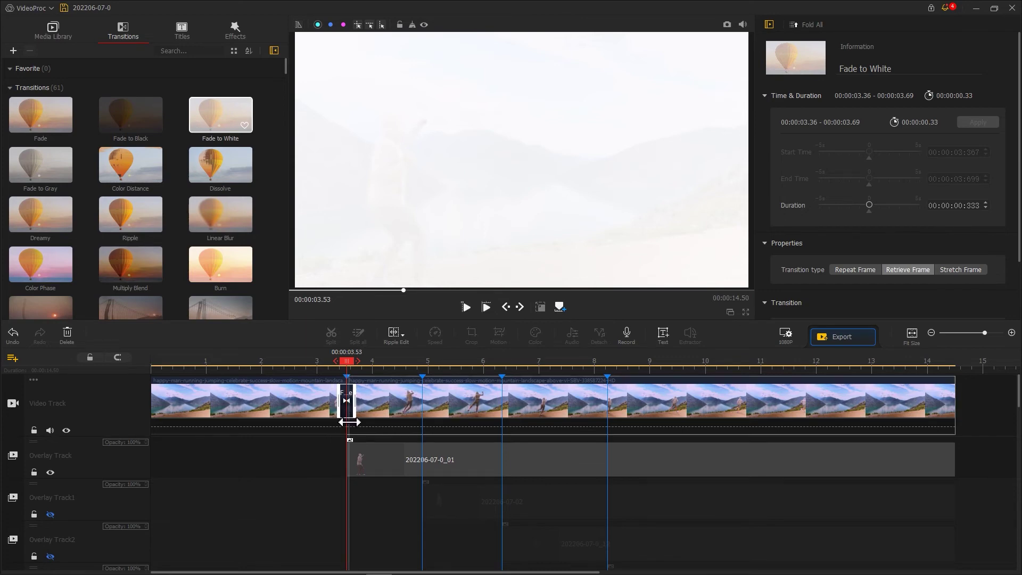
pyautogui.moveTo(358, 454); pyautogui.dragTo(368, 459)
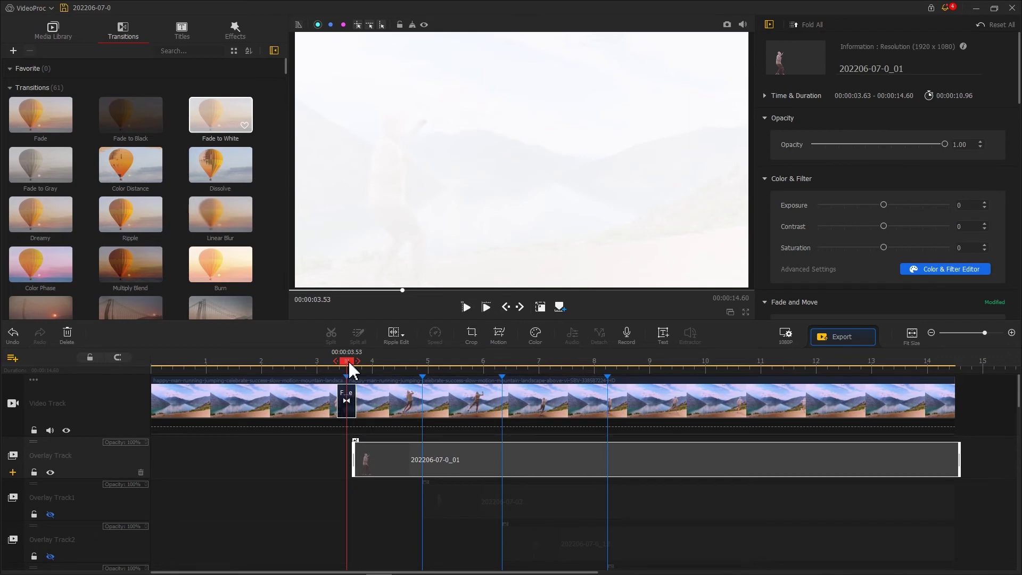
pyautogui.moveTo(336, 370); pyautogui.dragTo(276, 372)
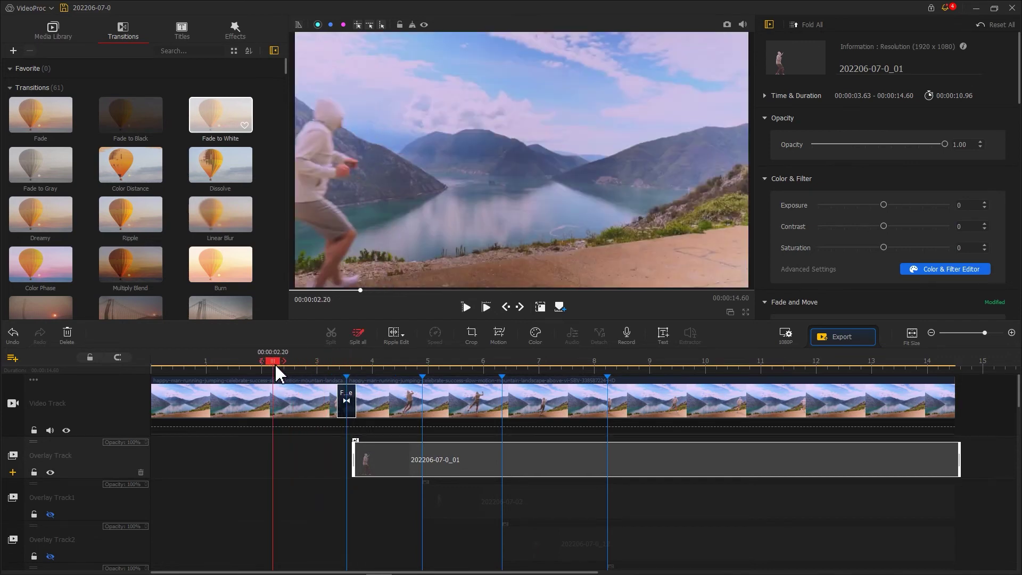
pyautogui.press('space')
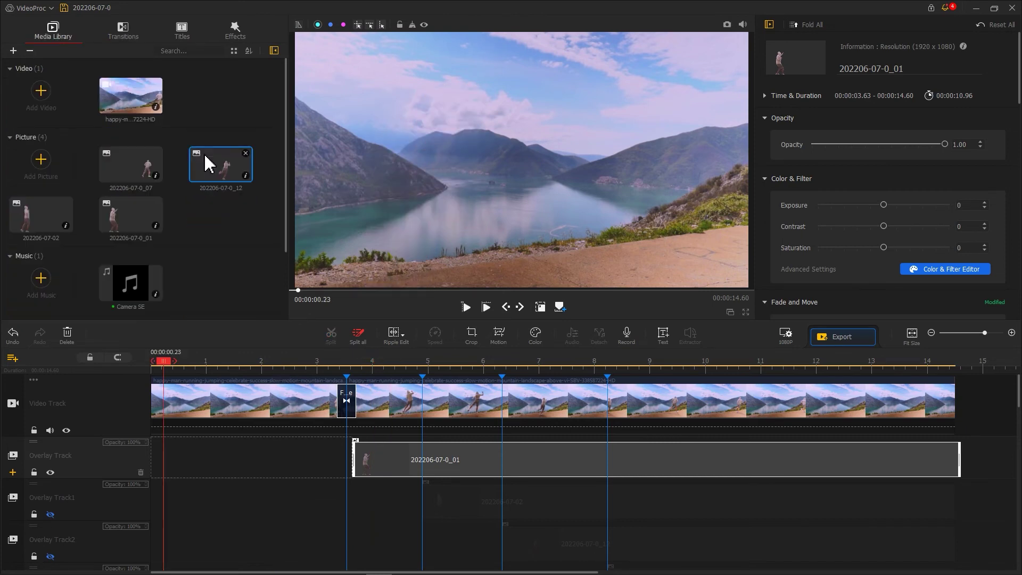
# Step: Add the Camera SE shutter sound to the audio track at 00:00:03.26, trimmed to 0.83 s
pyautogui.click(132, 288)
pyautogui.moveTo(131, 288); pyautogui.dragTo(310, 434)
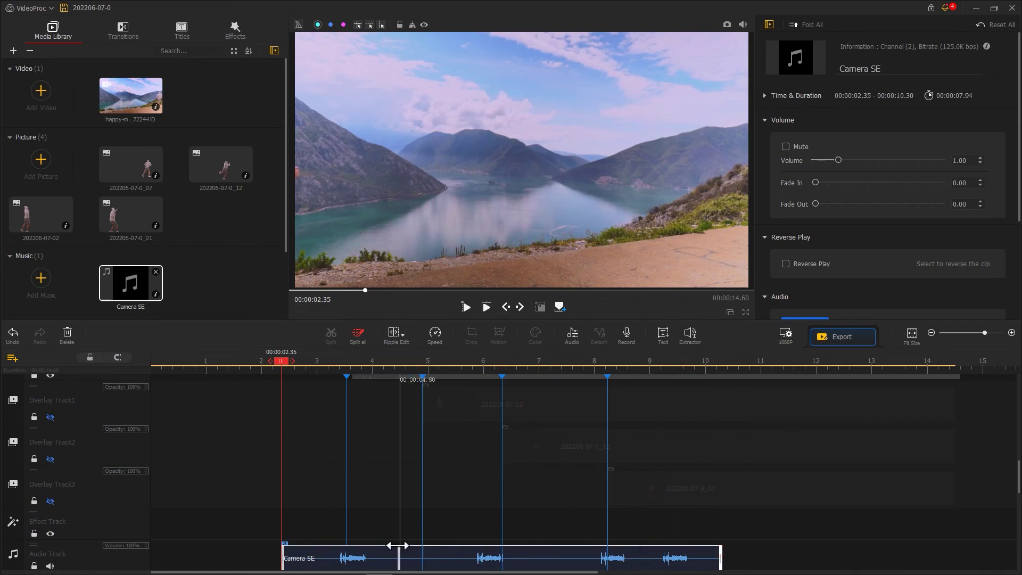
pyautogui.moveTo(397, 546); pyautogui.dragTo(382, 552)
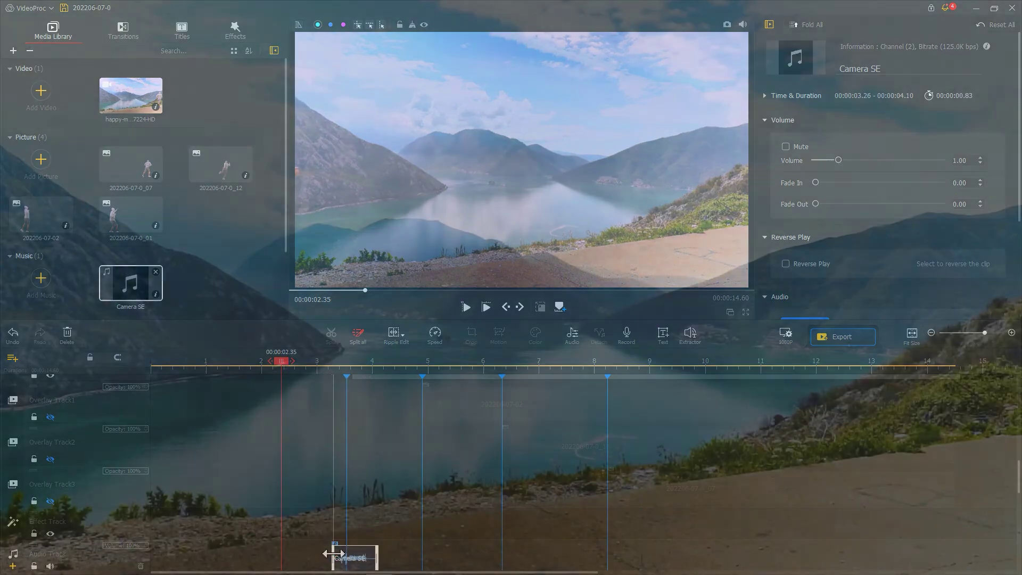